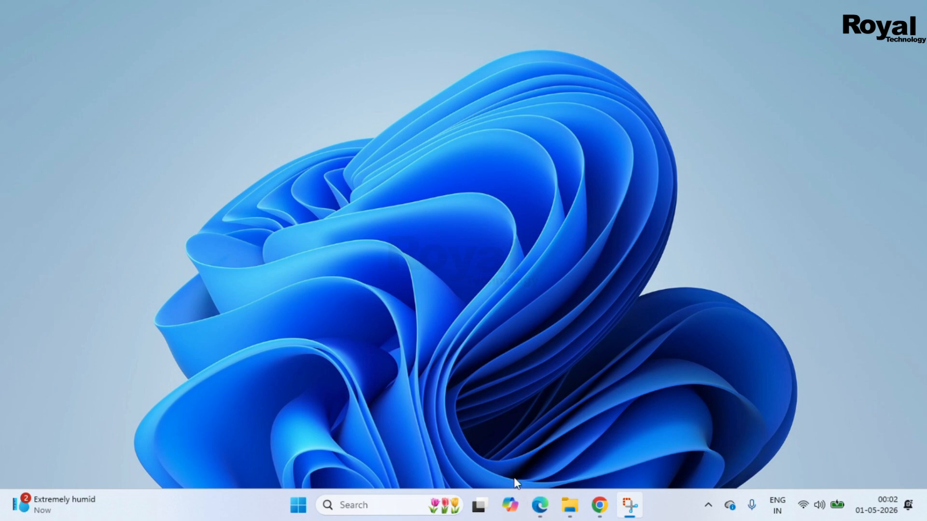
Step: Search Google for greenshot in the browser and open the getgreenshot.org website
click(600, 505)
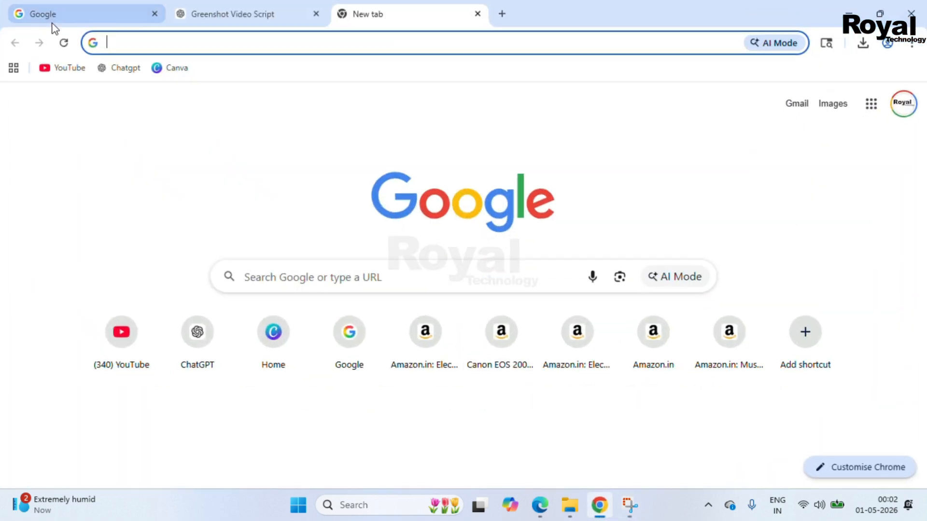
click(54, 24)
click(325, 209)
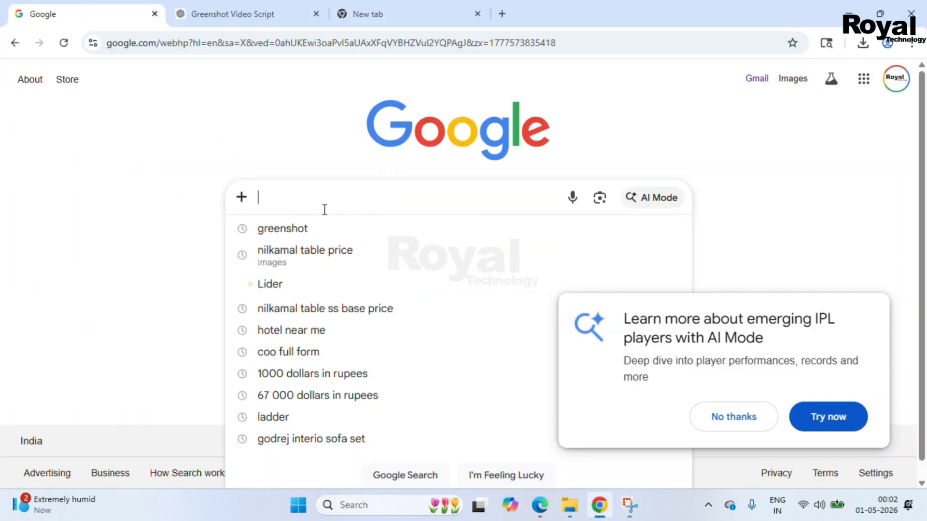
click(289, 229)
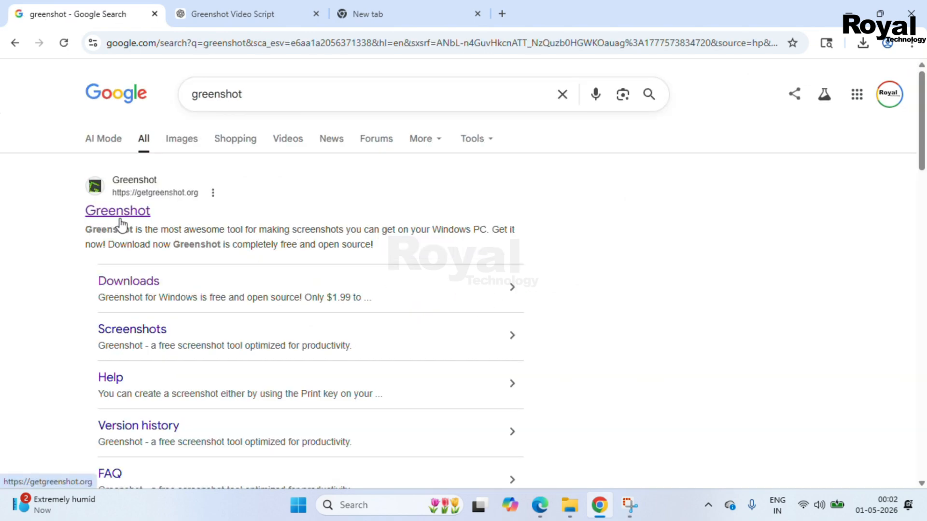
click(120, 217)
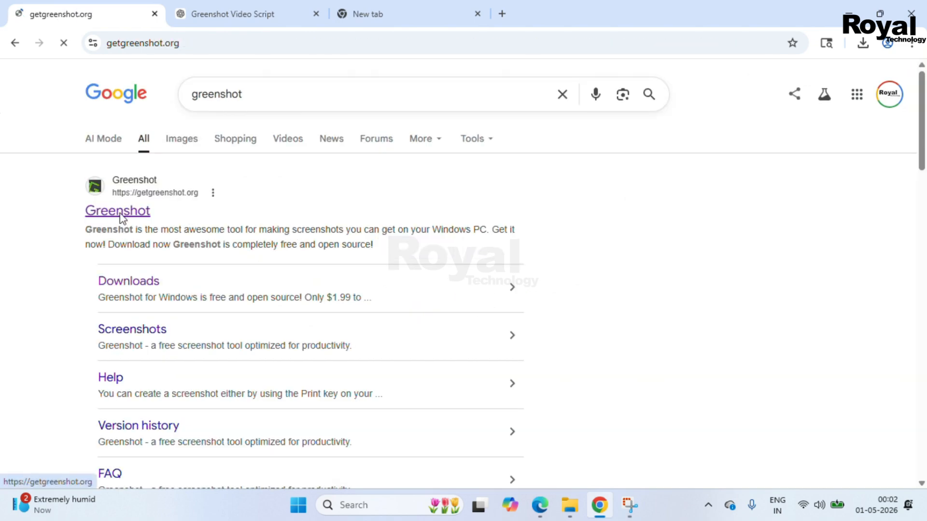
Step: Download the latest stable Greenshot release for Windows from the site's downloads page
scroll(290, 343, down, 3)
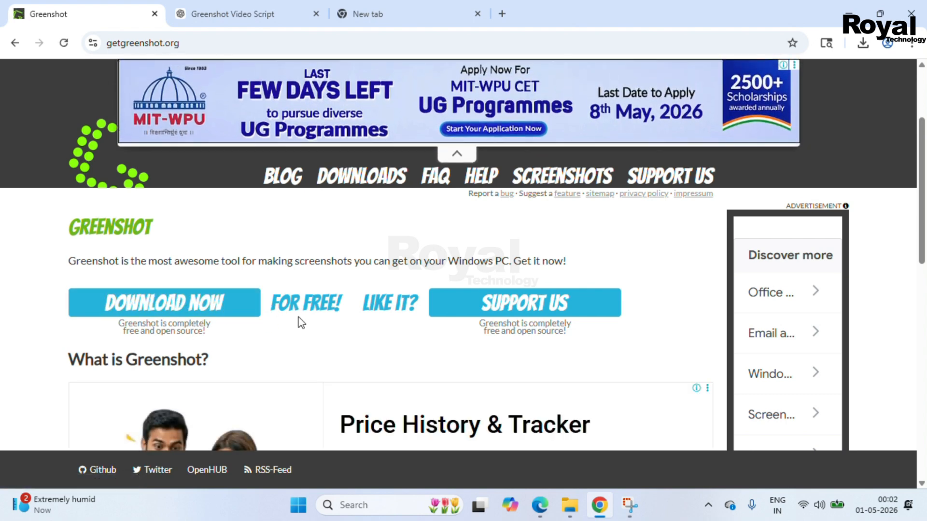
click(192, 303)
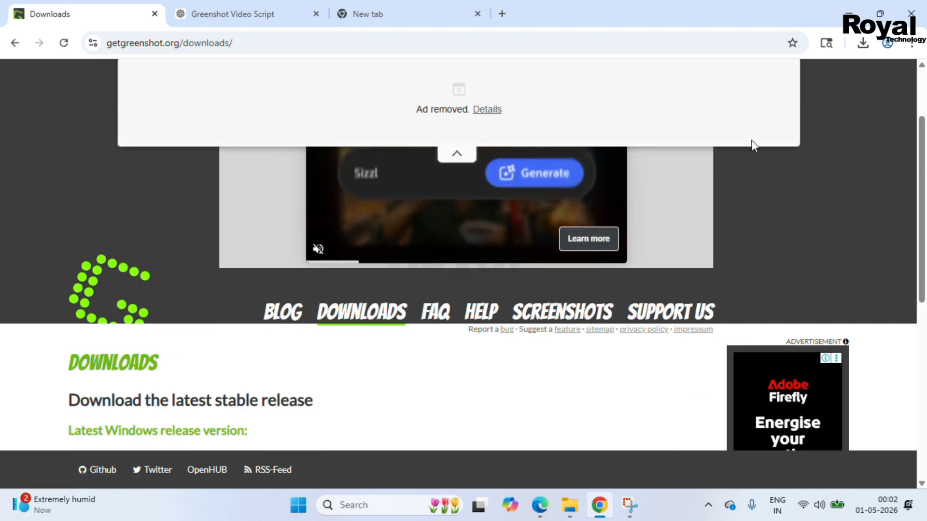
scroll(518, 377, down, 4)
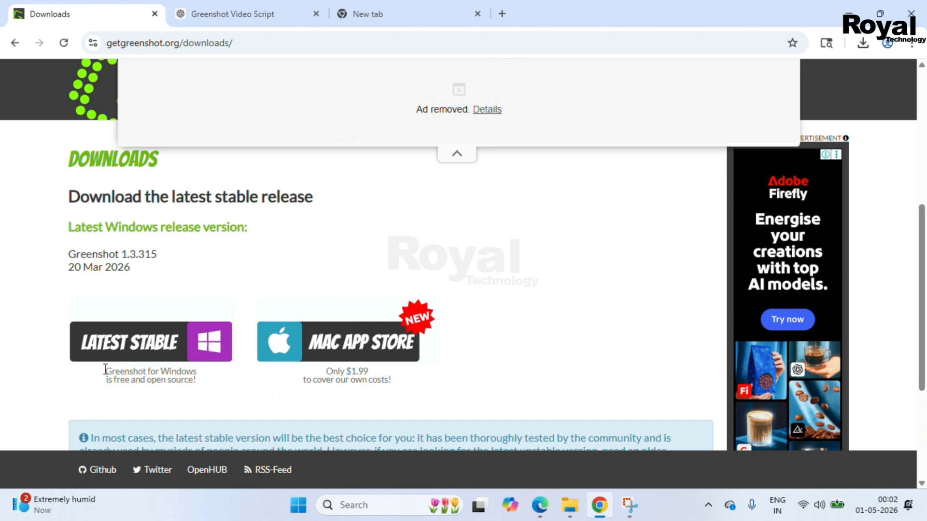
click(169, 344)
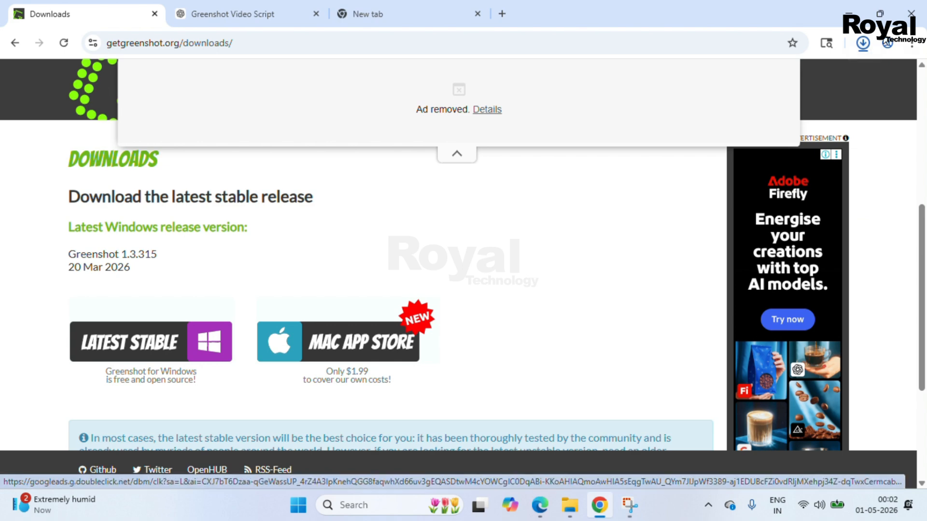
Step: Check the recent downloads and the Downloads folder for the Greenshot installer, leaving the folder window minimised
click(863, 43)
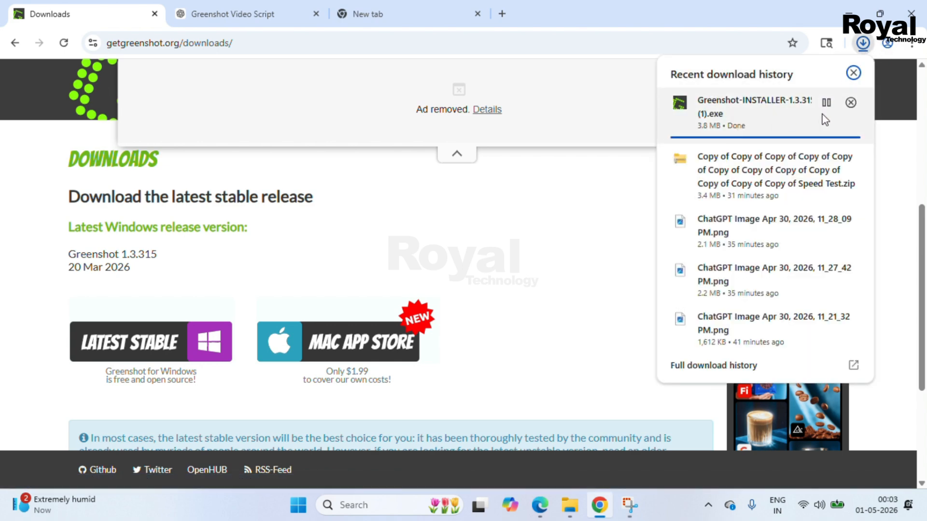
click(569, 511)
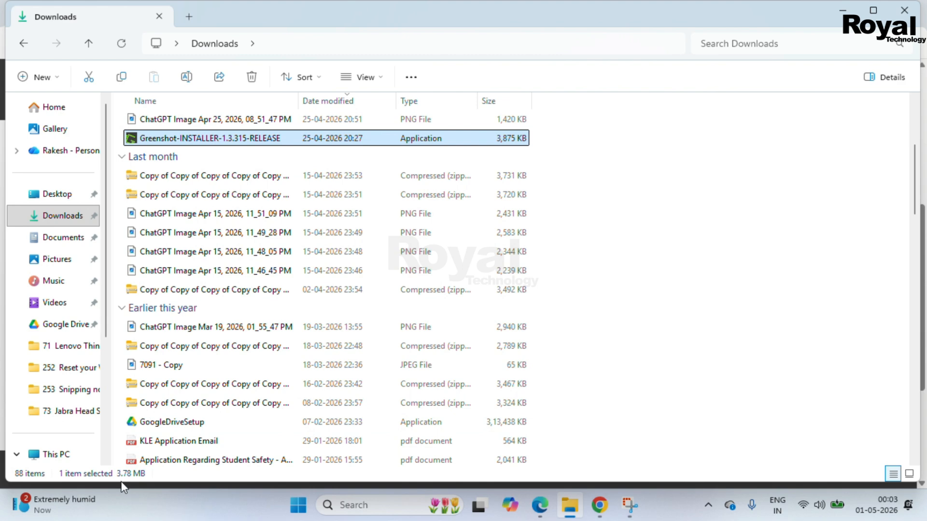
click(843, 11)
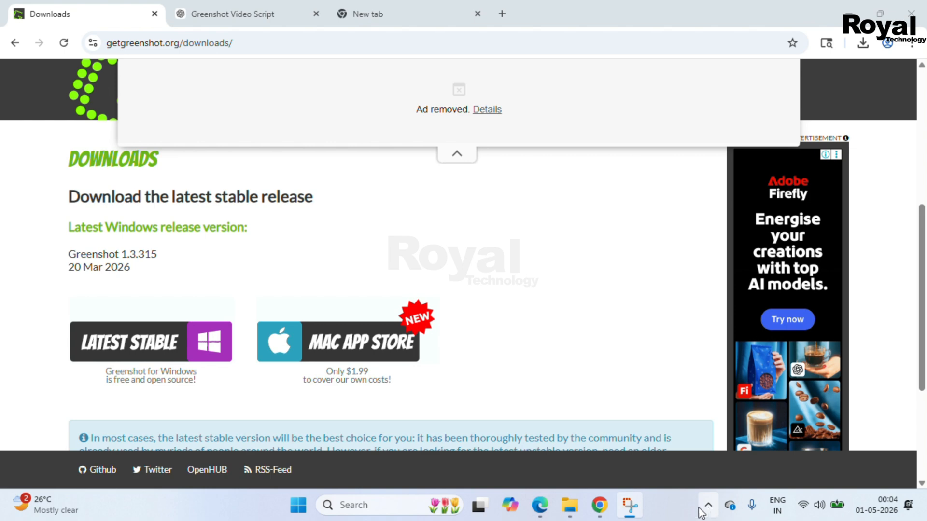
Step: Try to launch Greenshot from the recently added apps and dismiss the message
click(299, 505)
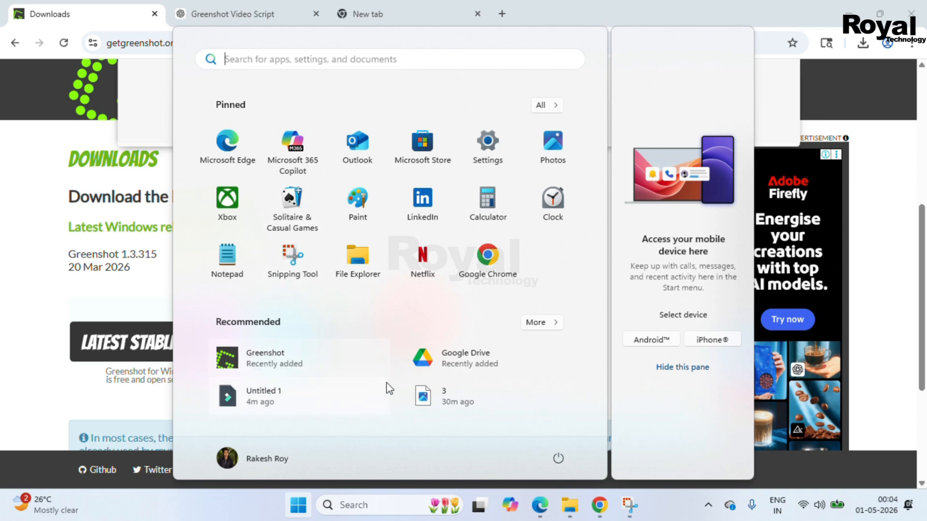
click(256, 389)
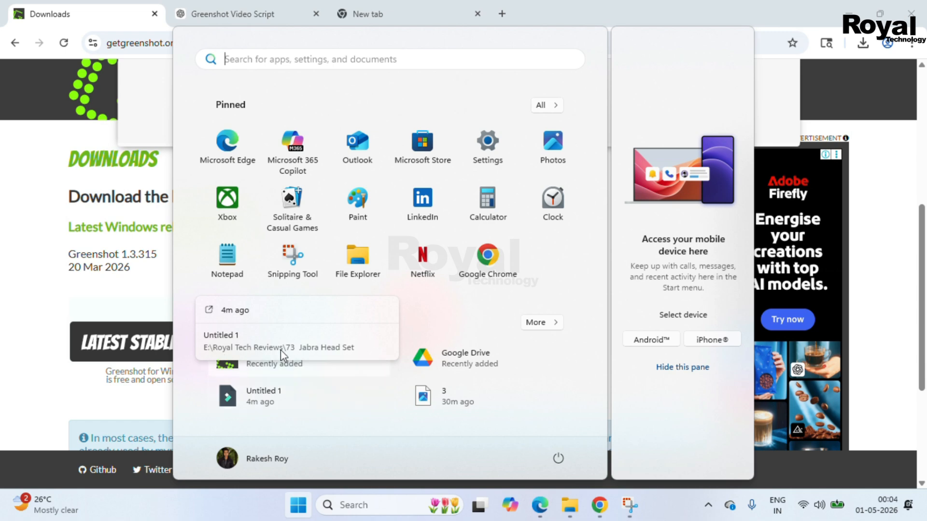
click(257, 369)
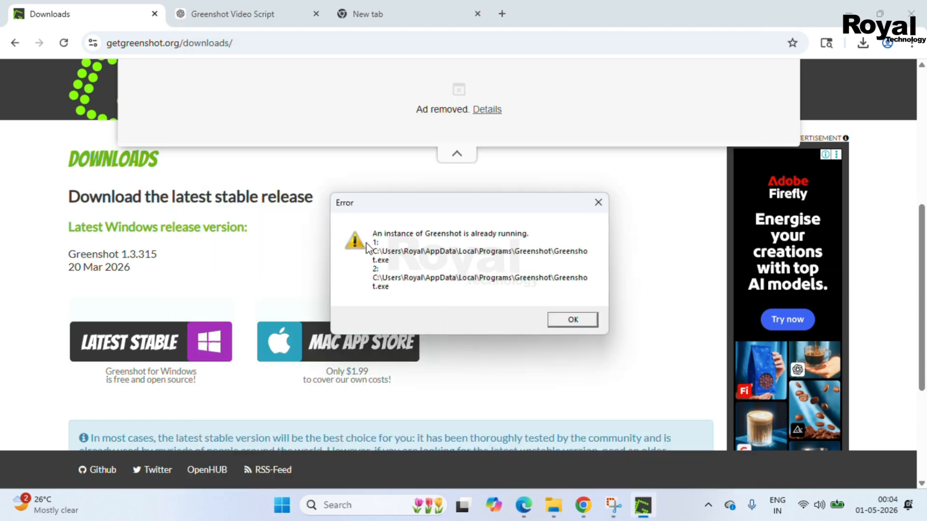
click(569, 322)
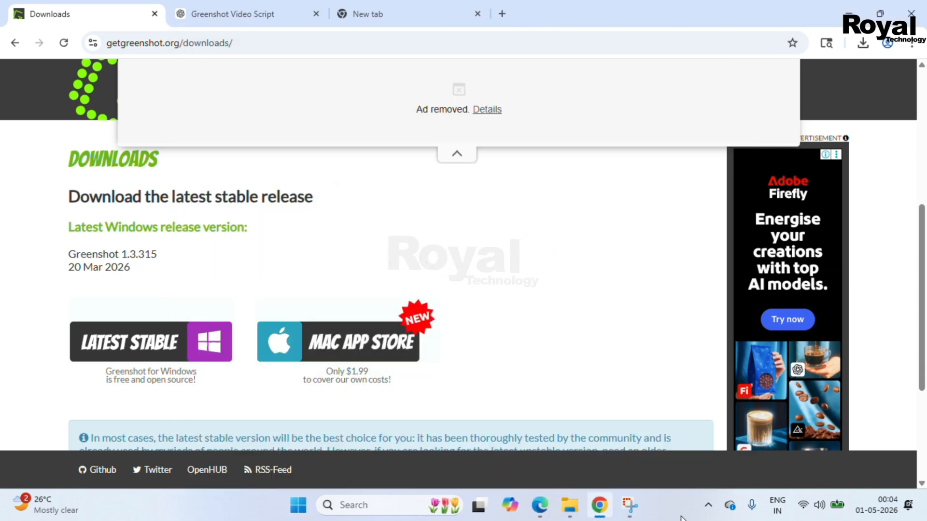
Step: Capture a region covering the whole screen with the browser's new tab showing, and open it in the Greenshot image editor
click(709, 507)
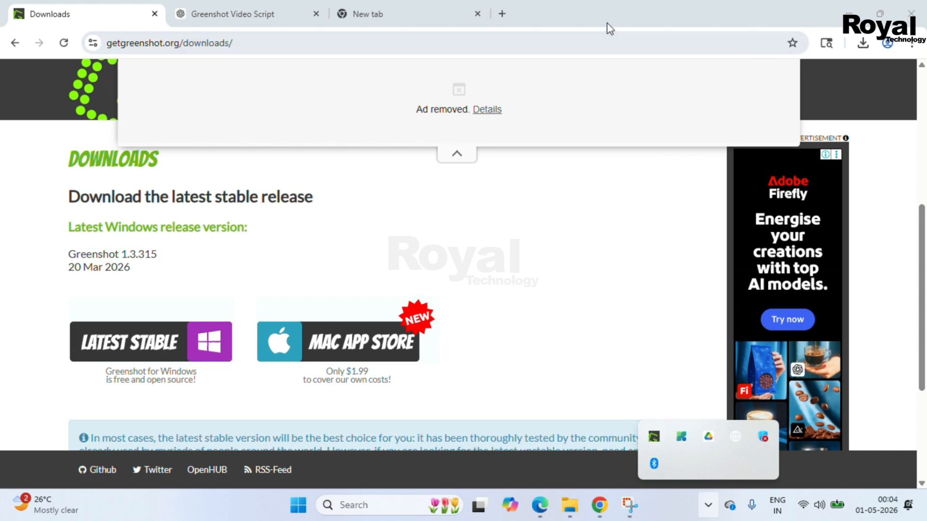
click(344, 13)
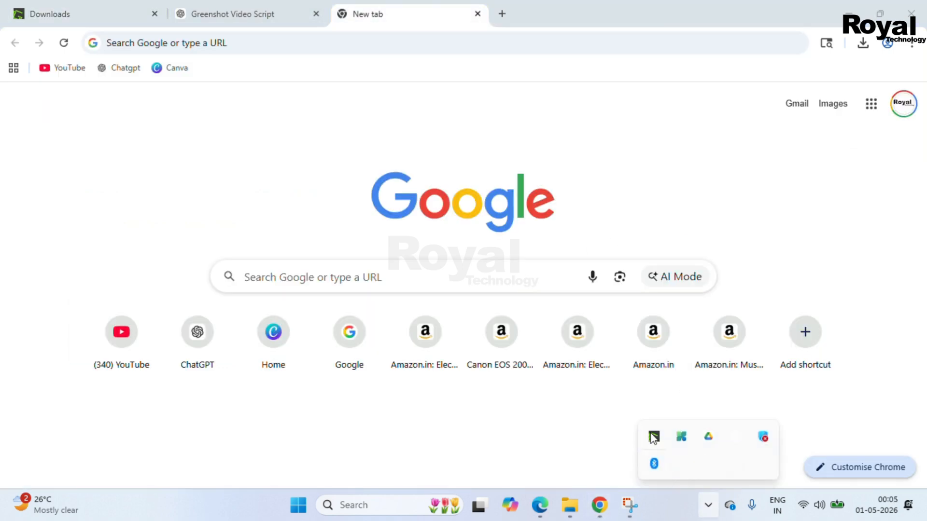
right_click(654, 439)
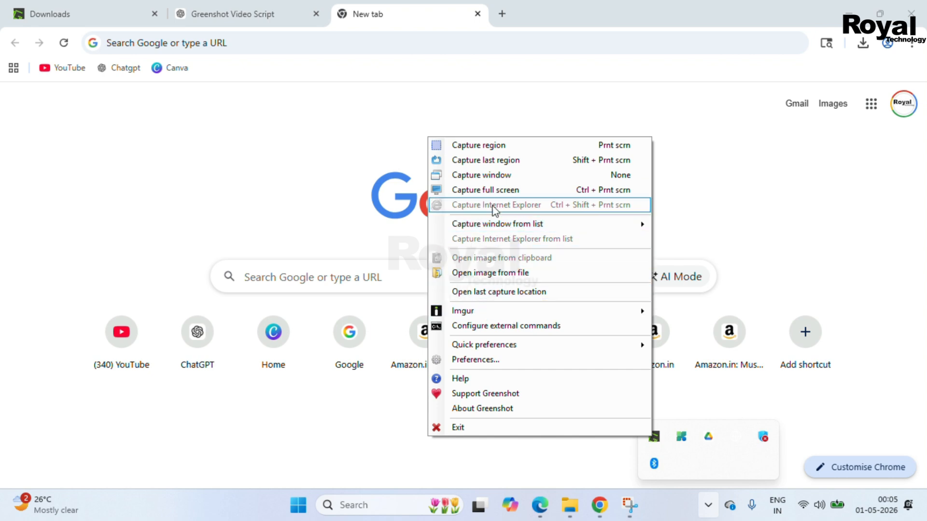
click(477, 150)
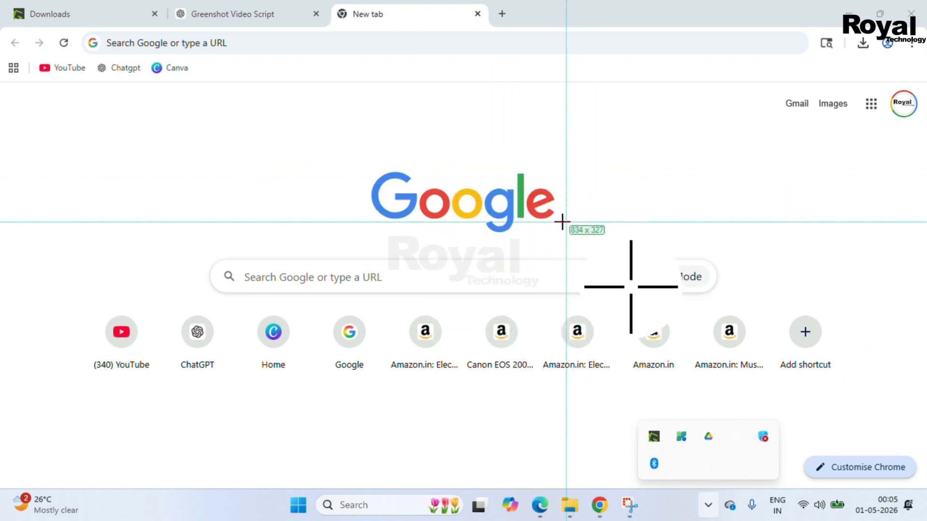
drag(1, 1, 923, 517)
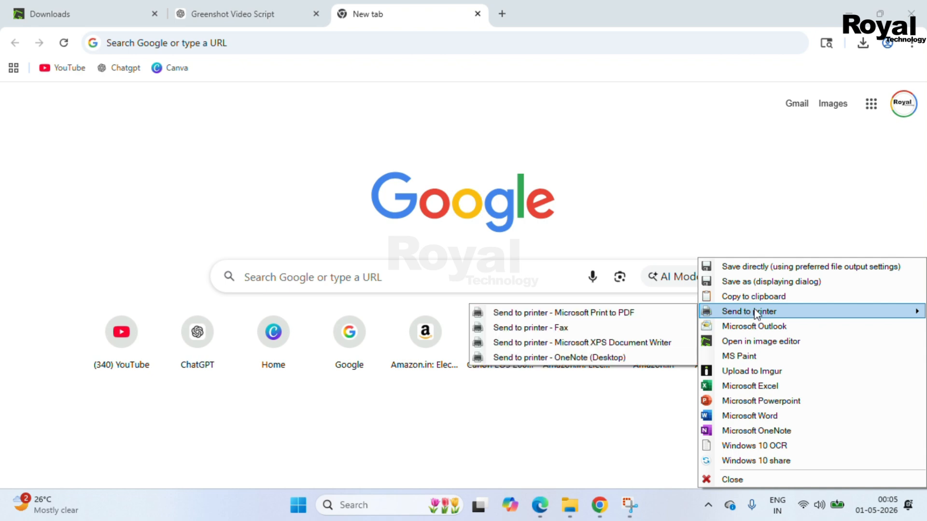
mouse_move(743, 312)
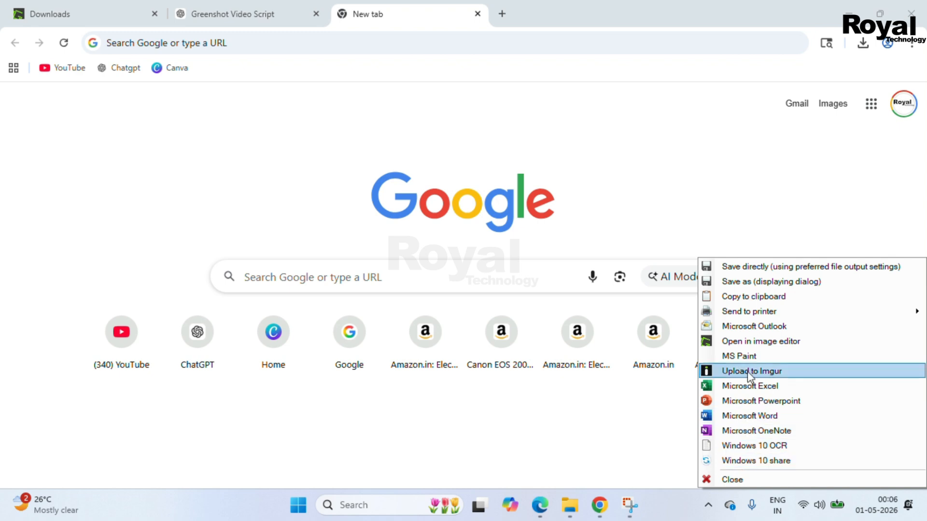
click(769, 344)
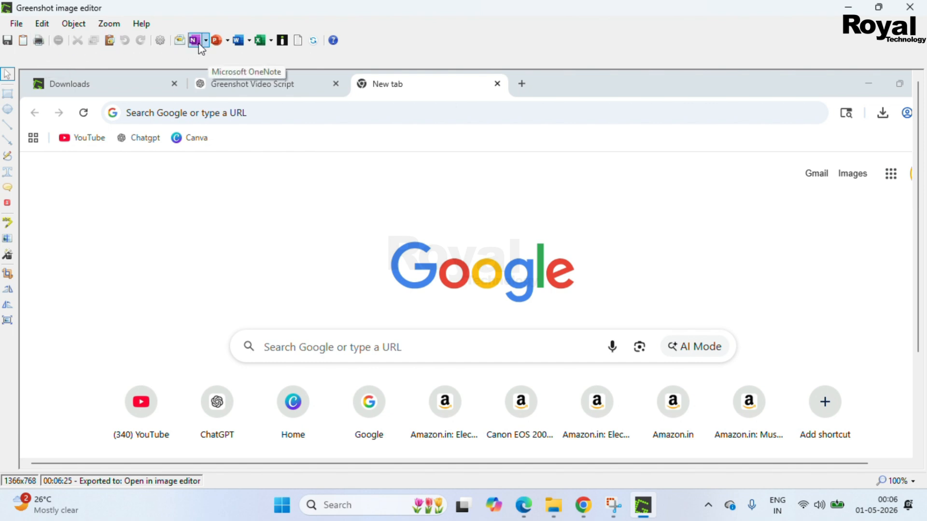
Step: Export the capture to Microsoft Word, check the inserted picture and close the new document
click(238, 41)
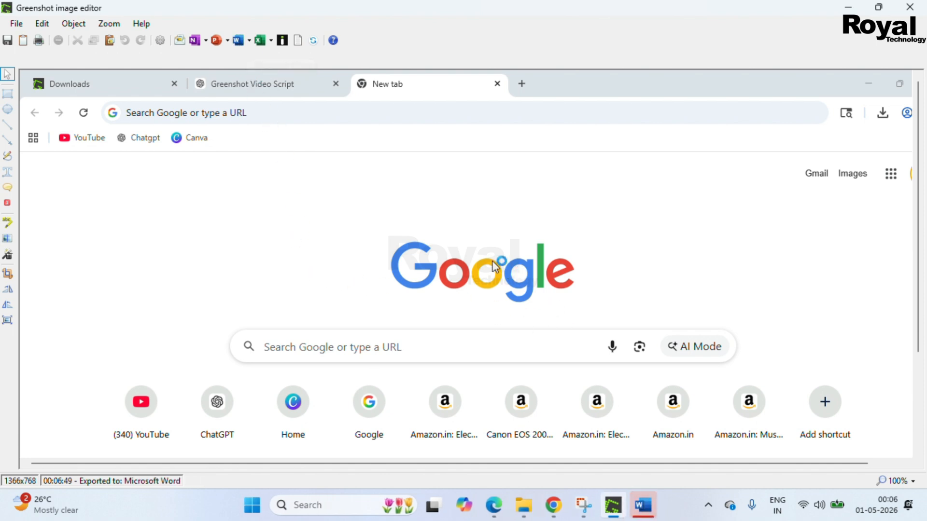
click(654, 515)
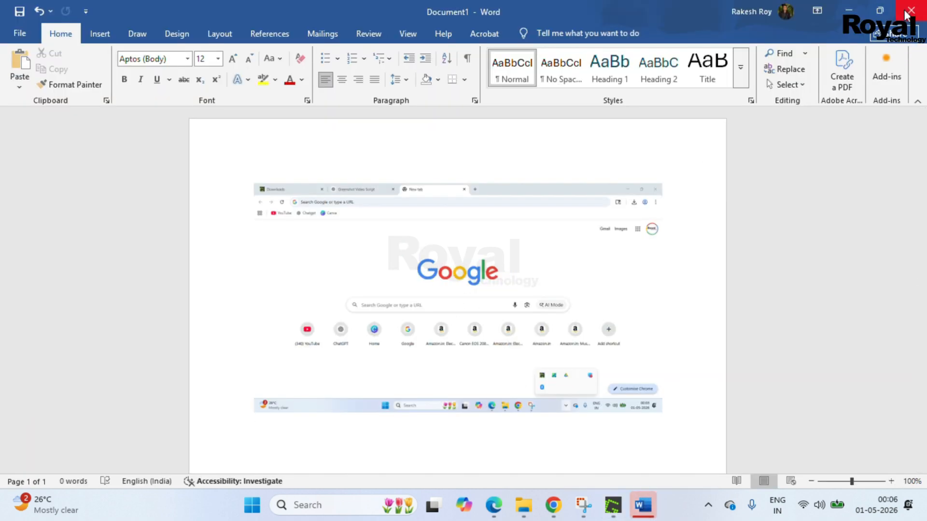
click(407, 292)
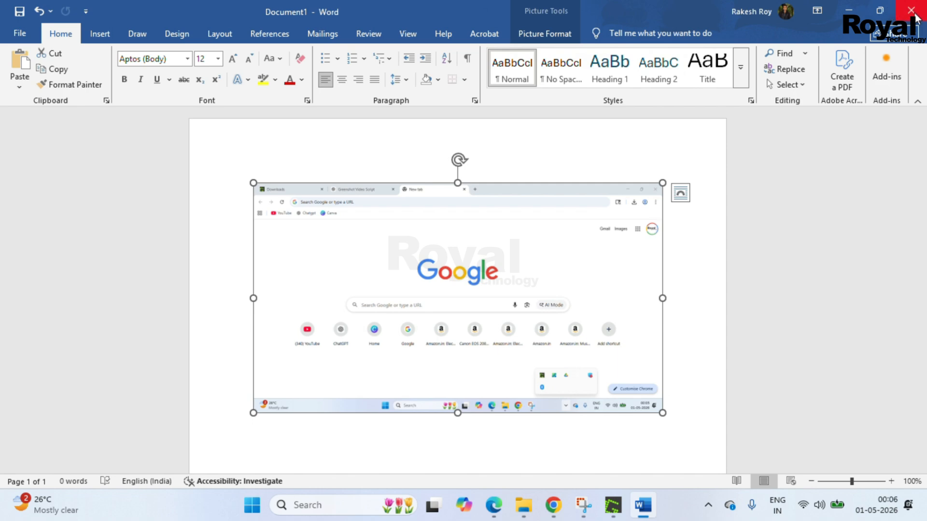
click(911, 11)
click(517, 328)
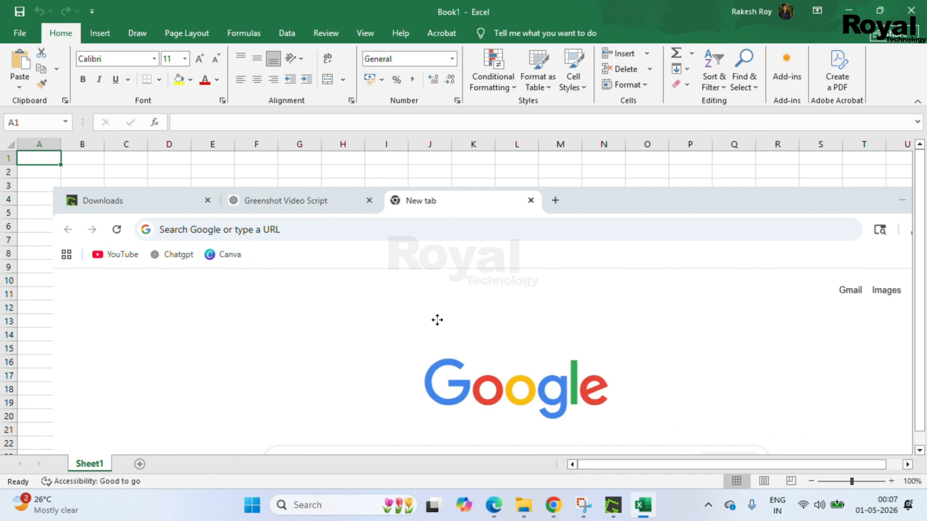
Step: Look over the capture exported to the Excel worksheet and close the workbook
click(437, 319)
scroll(614, 375, down, 1)
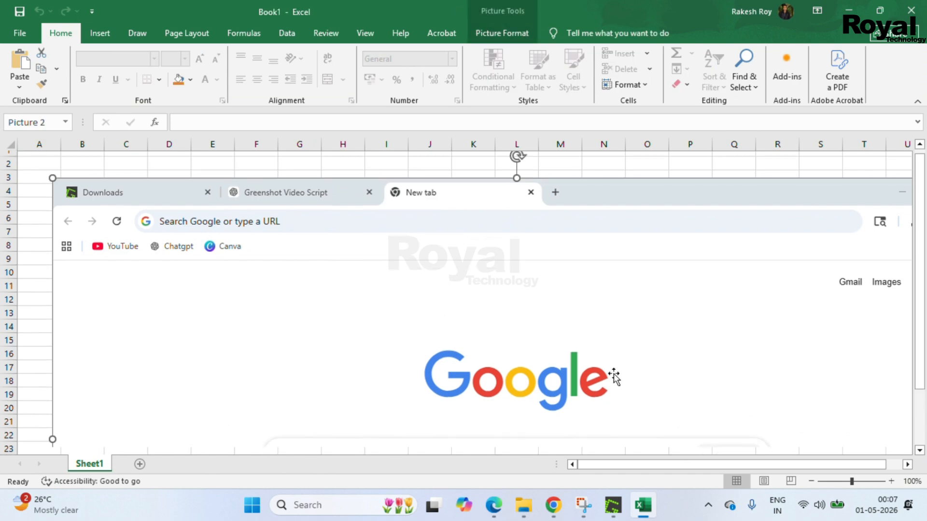
scroll(614, 377, down, 3)
scroll(615, 377, up, 2)
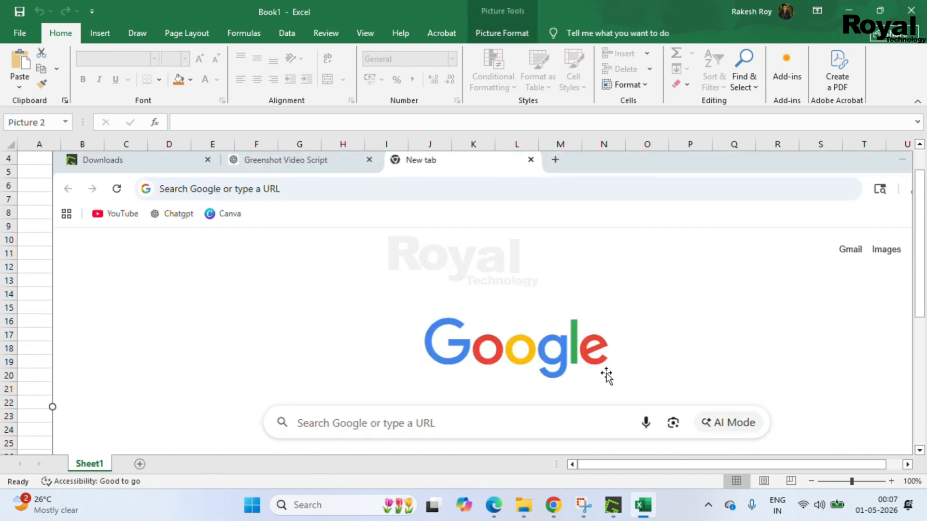
scroll(400, 315, up, 1)
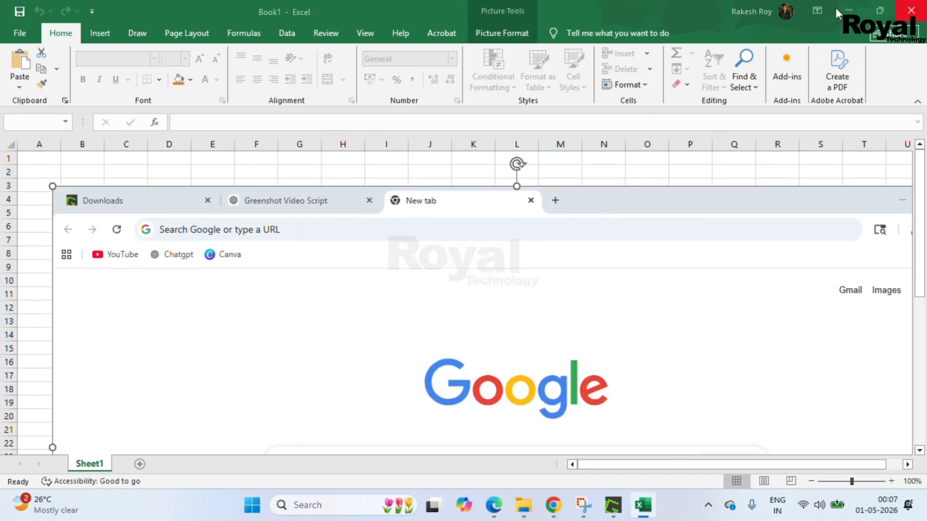
click(911, 10)
click(531, 269)
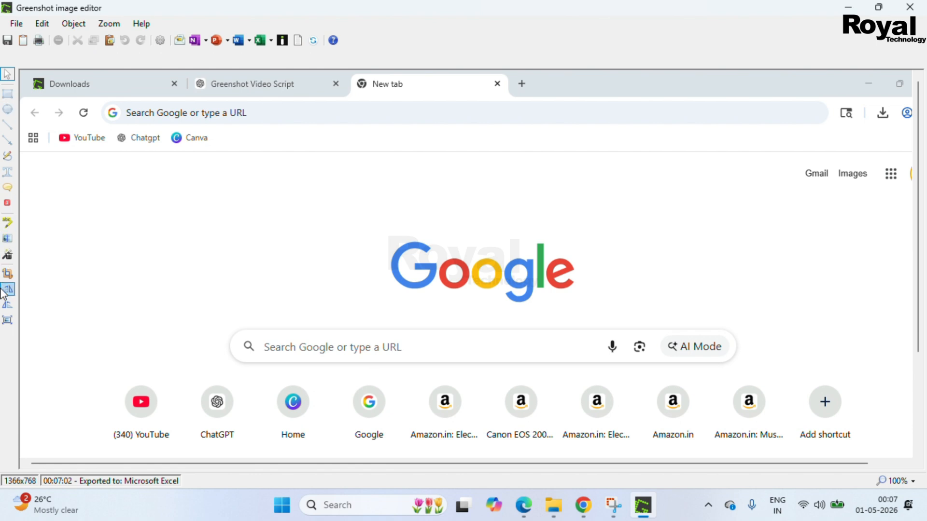
Step: Draw a rectangle around the Google logo in the capture and an ellipse in the blank area to its upper left
click(8, 94)
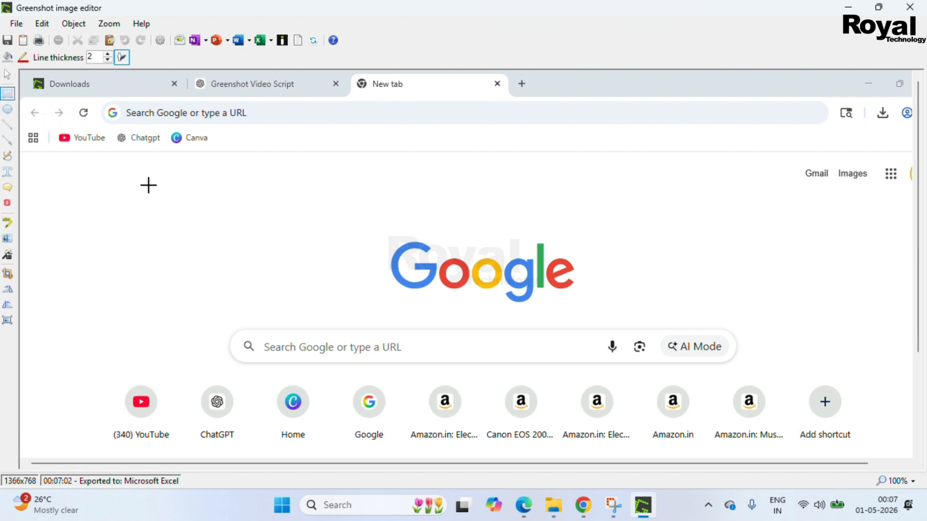
mouse_move(369, 225)
mouse_down()
mouse_move(515, 302)
mouse_move(596, 318)
mouse_up()
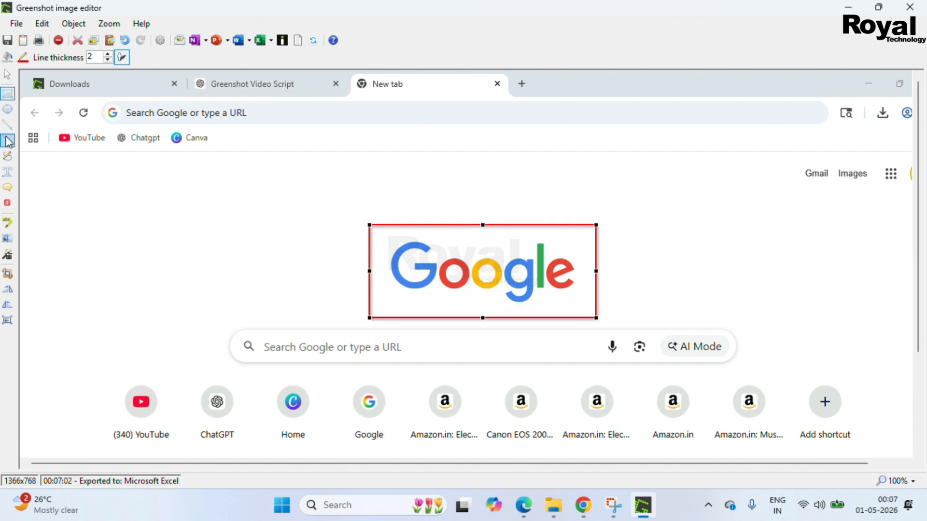
click(8, 109)
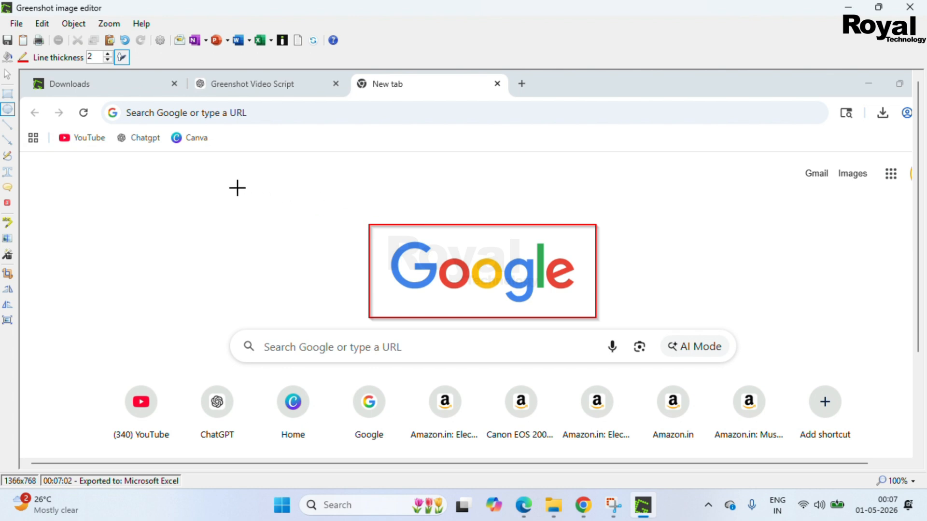
drag(237, 187, 326, 258)
Step: Draw a nearly horizontal line below the ellipse, ending just short of the rectangle around the logo
click(8, 124)
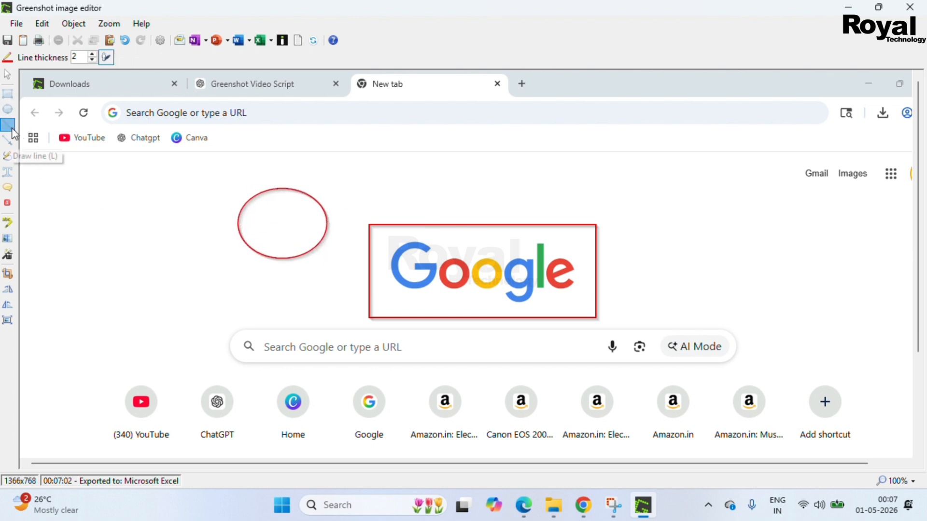
mouse_move(227, 288)
mouse_down()
mouse_move(362, 296)
mouse_move(362, 284)
mouse_up()
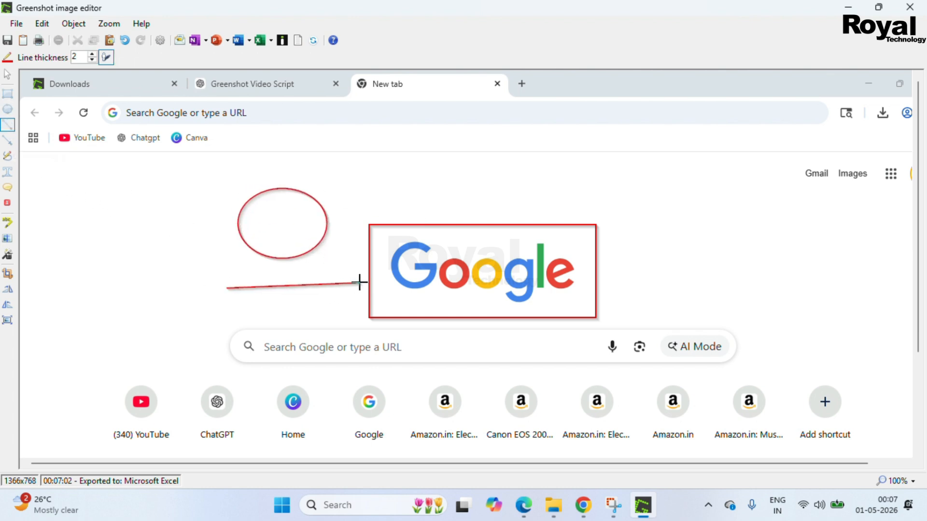
Step: Draw an arrow pointing down to the rectangle around the Google logo and a freehand loop around the Gmail and Images links
click(7, 141)
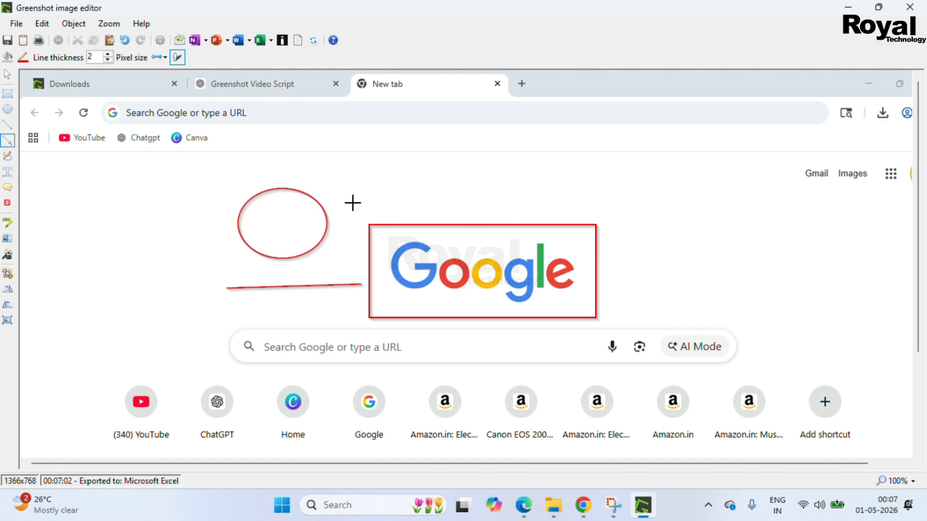
drag(335, 157, 382, 215)
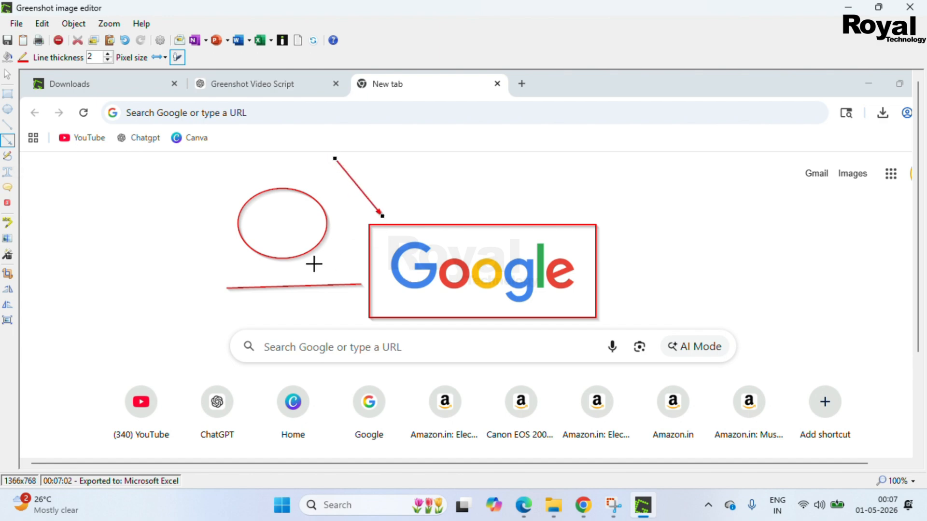
click(9, 159)
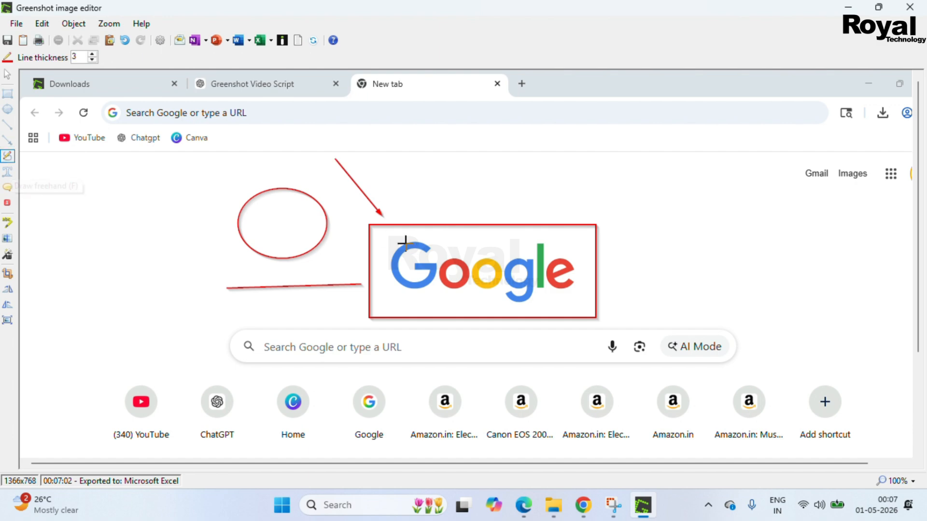
mouse_move(814, 154)
mouse_down()
mouse_move(773, 157)
mouse_move(877, 201)
mouse_move(818, 151)
mouse_move(804, 154)
mouse_up()
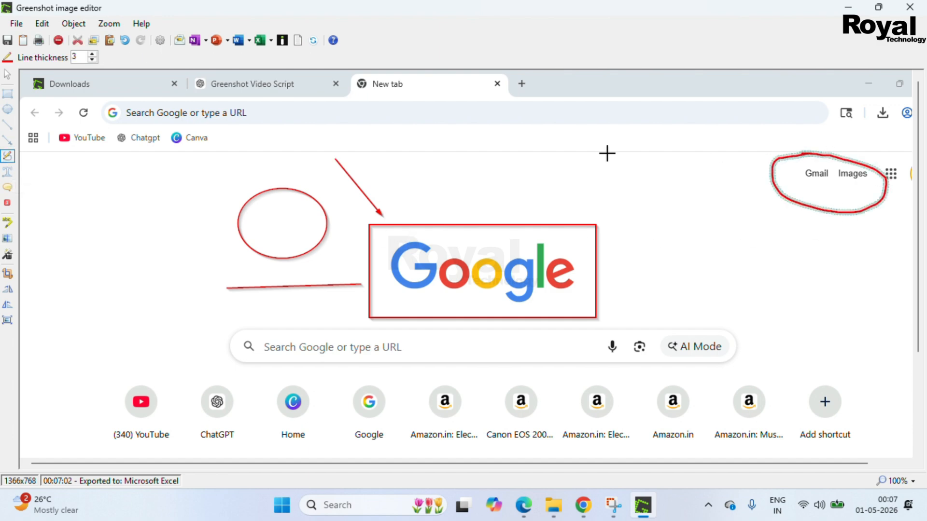
Step: Add a text box reading "Roy" in the blank area well left of the ellipse and enlarge it to a roughly square frame
click(7, 171)
click(99, 195)
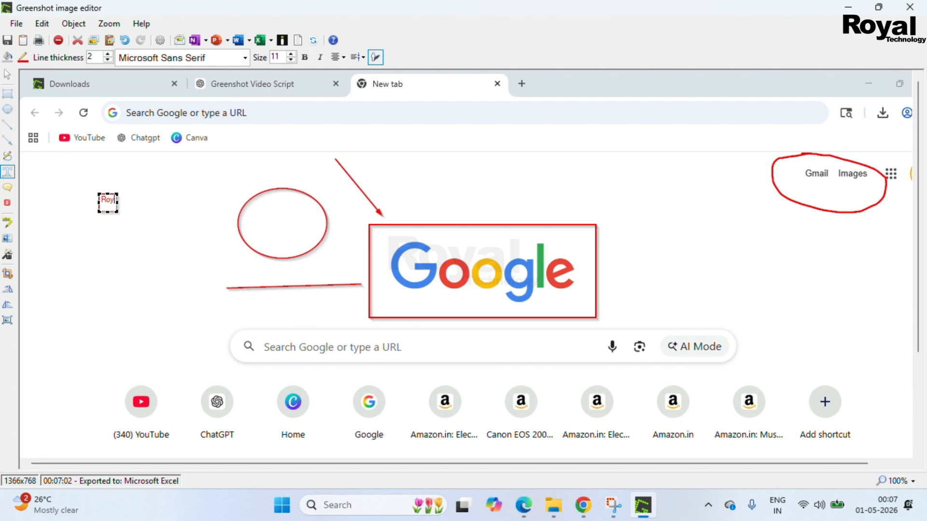
drag(116, 213, 143, 240)
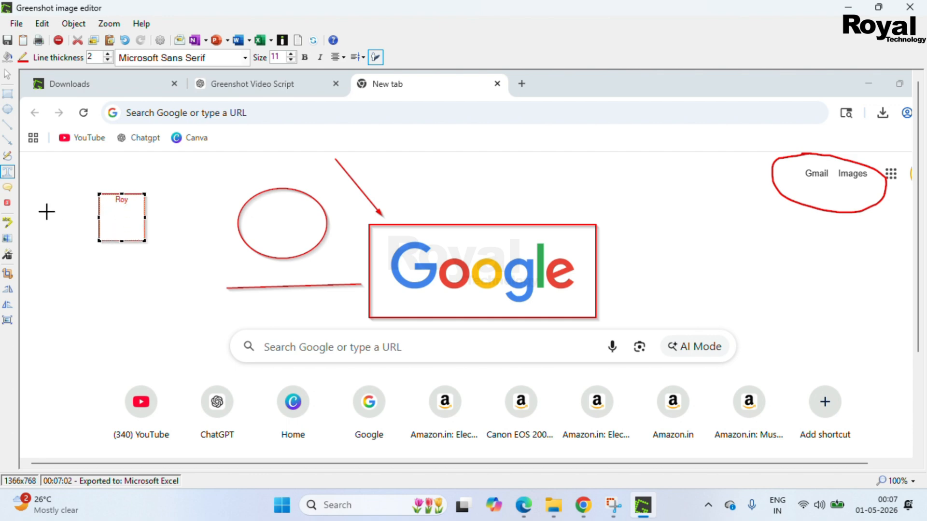
Step: Add a speech bubble reading "Roy" between the text box and the ellipse
click(8, 187)
drag(179, 179, 234, 242)
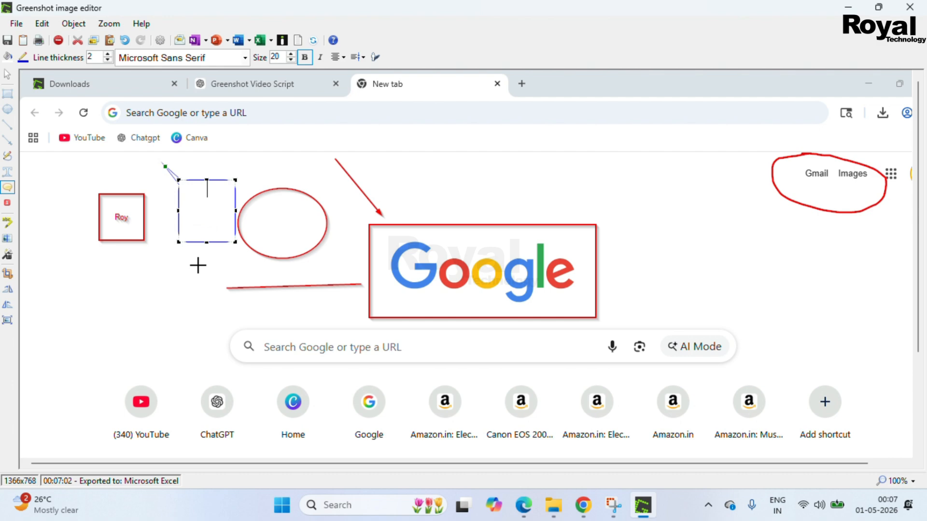
text(Roy)
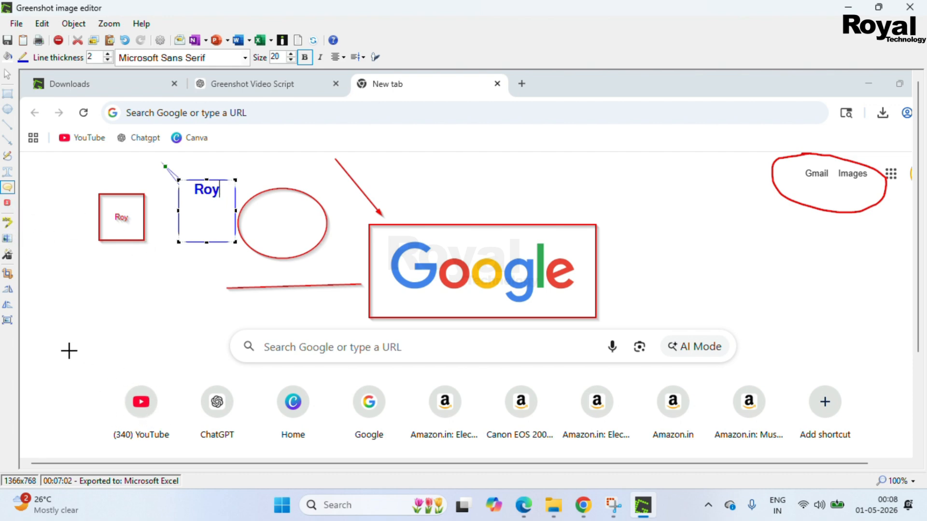
Step: Place counter markers 1 to 10 above the row of shortcuts, from YouTube through Add shortcut
click(7, 203)
click(141, 373)
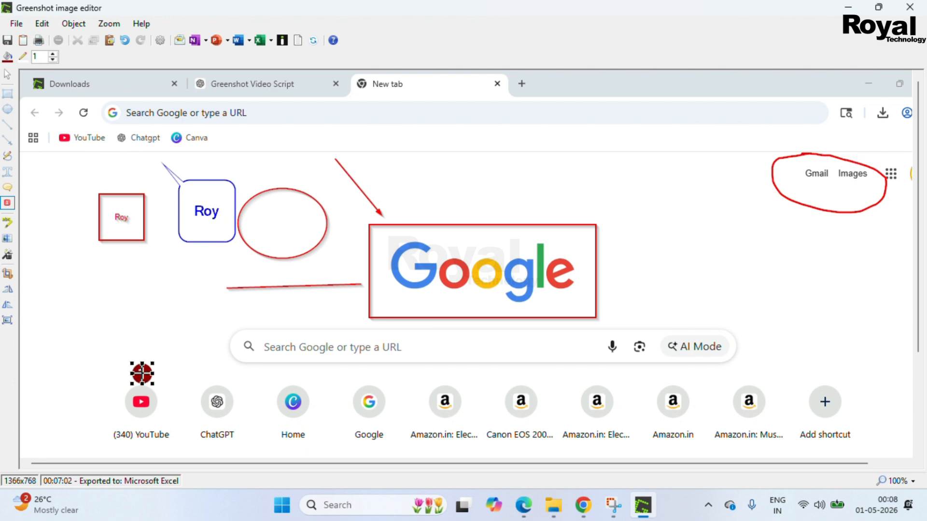
click(218, 372)
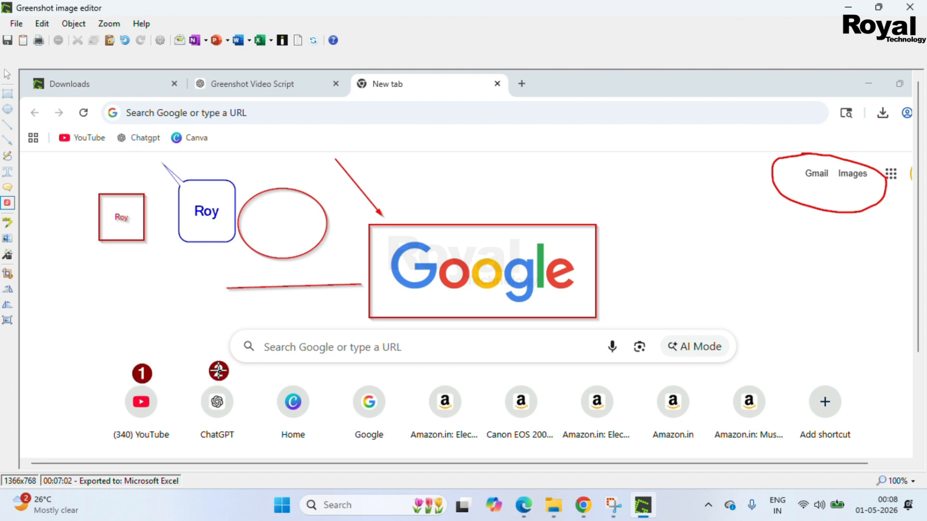
click(290, 371)
click(375, 376)
click(443, 375)
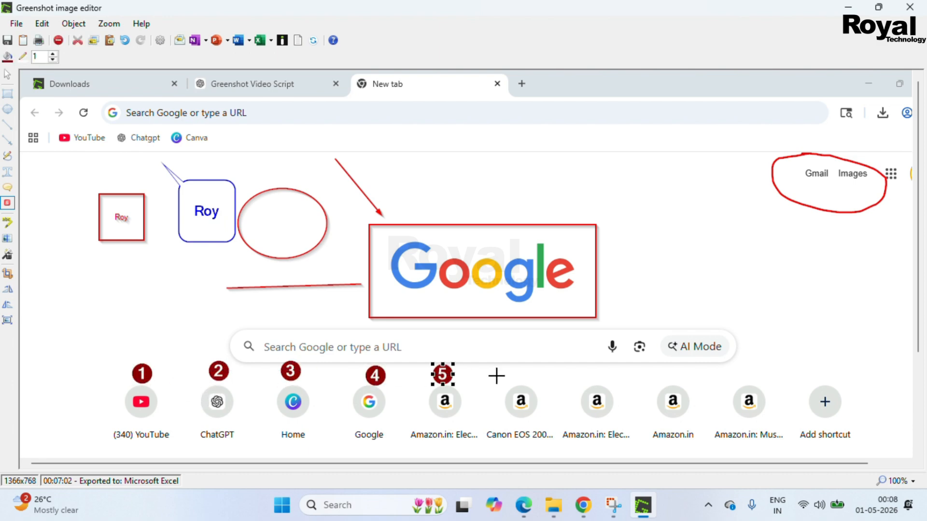
click(523, 369)
click(590, 375)
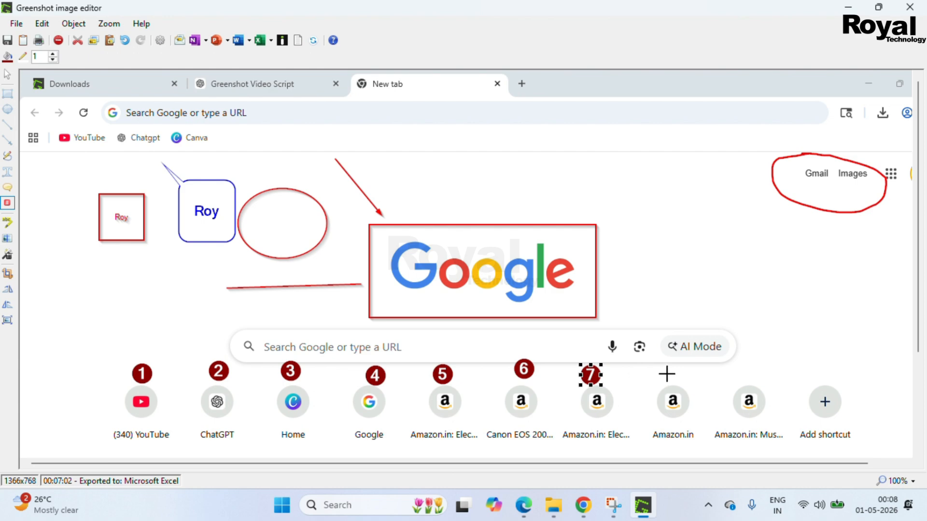
click(667, 374)
click(751, 372)
click(815, 370)
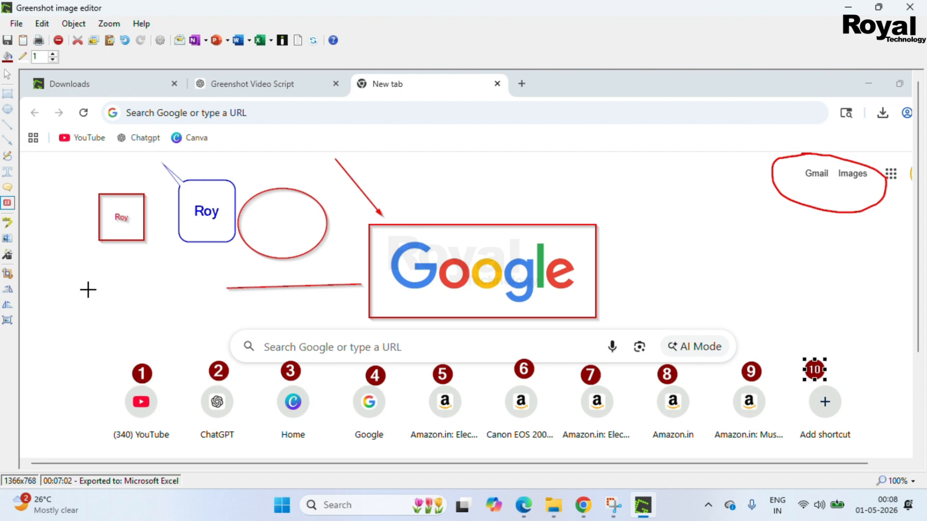
Step: Highlight the area around the framed Google logo in yellow and apply the Border effect to the capture
click(7, 224)
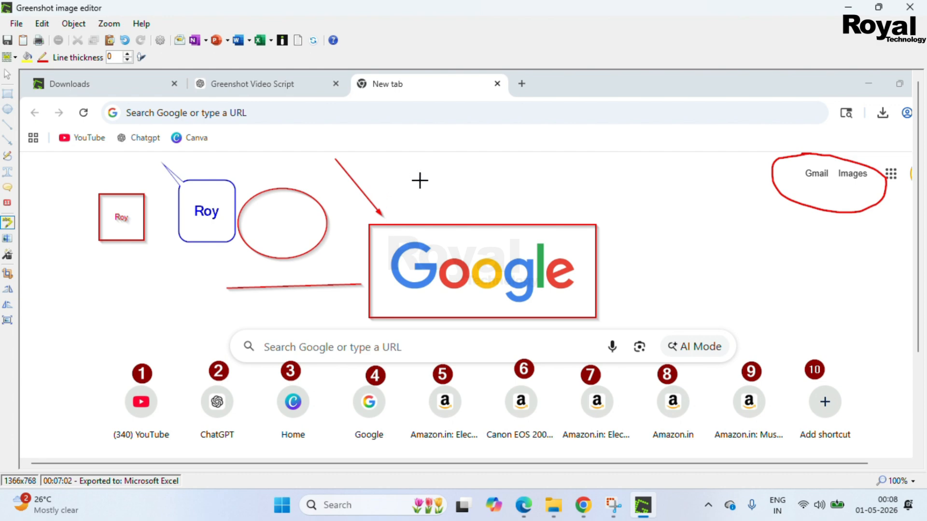
drag(344, 215, 608, 333)
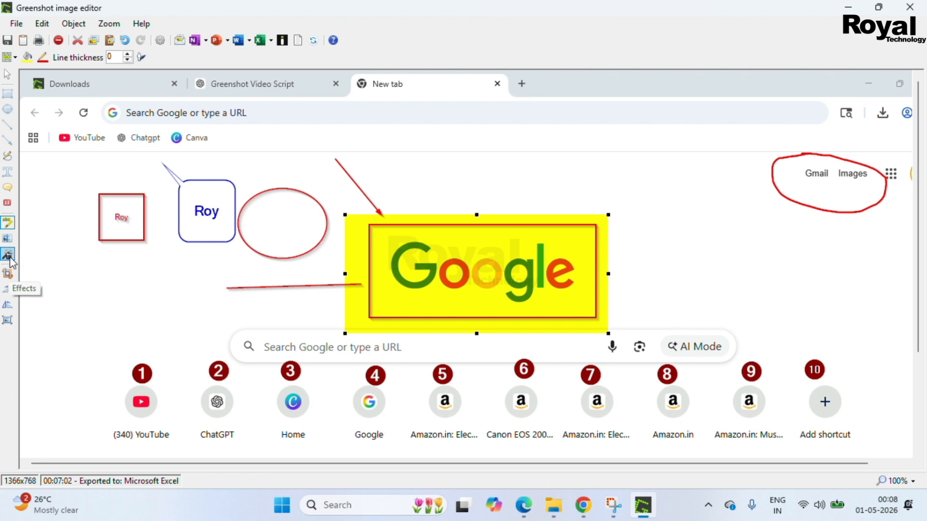
click(8, 256)
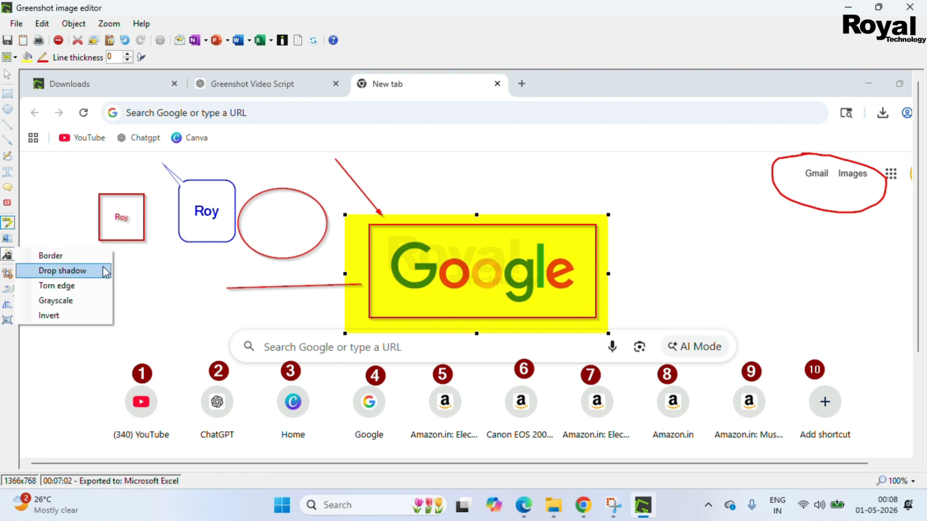
click(68, 260)
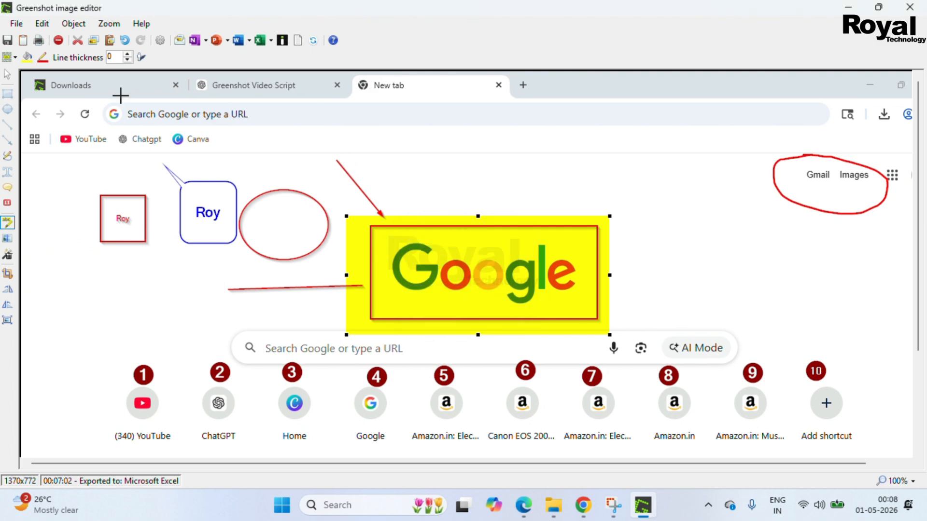